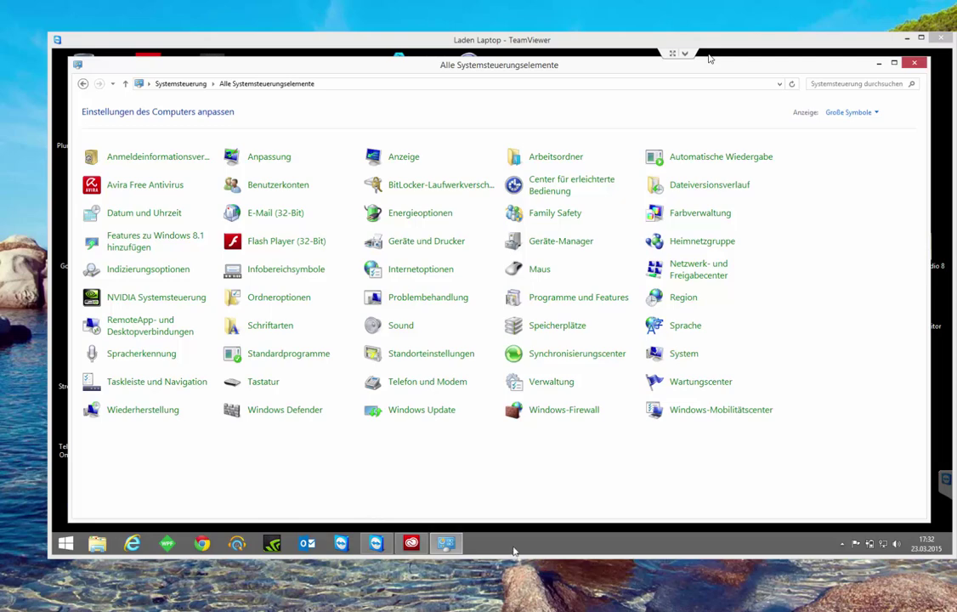
# - Open the Task Manager and view the CPU performance overview
pyautogui.click(455, 547)
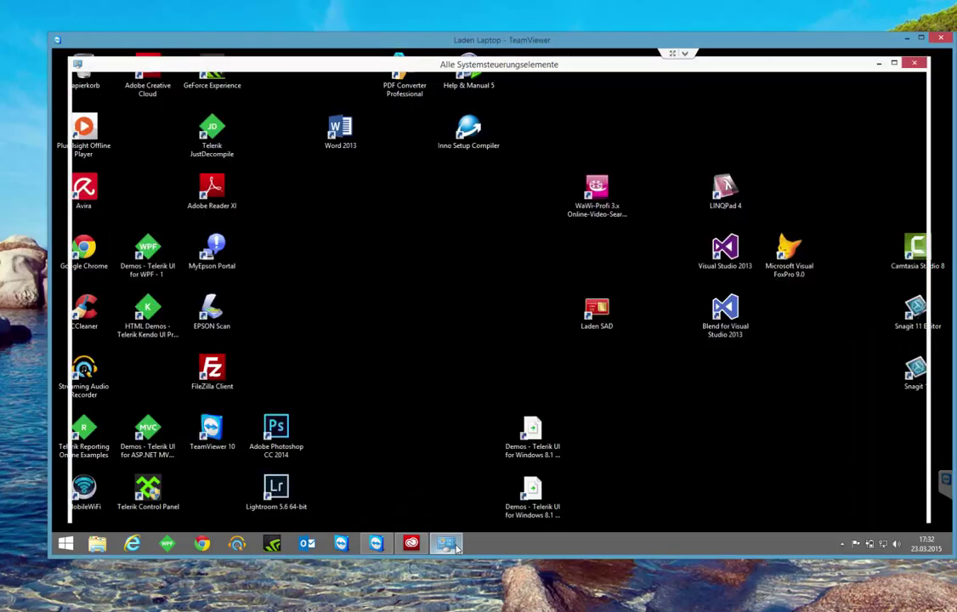
pyautogui.click(455, 546)
pyautogui.rightClick(501, 545)
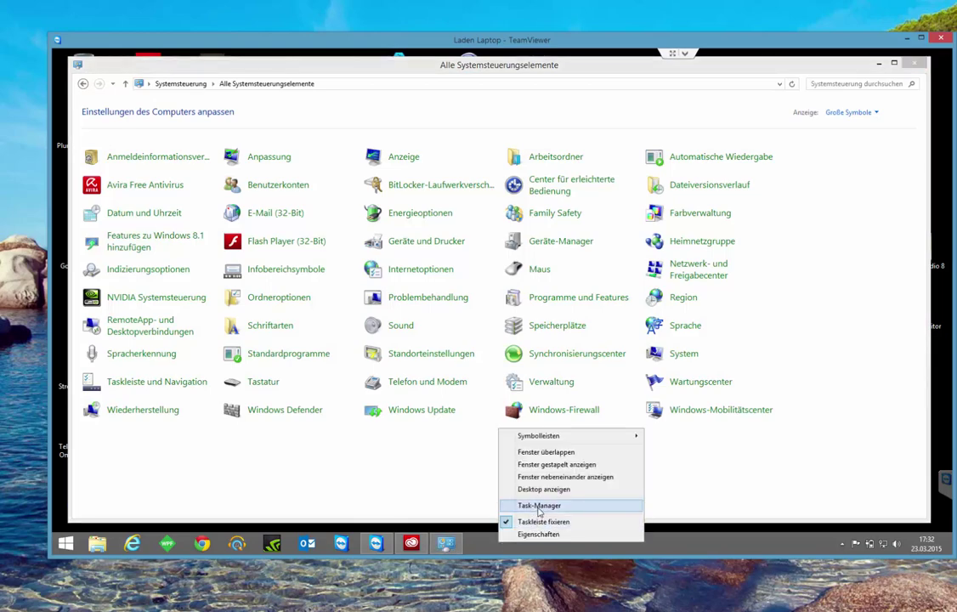
pyautogui.click(538, 506)
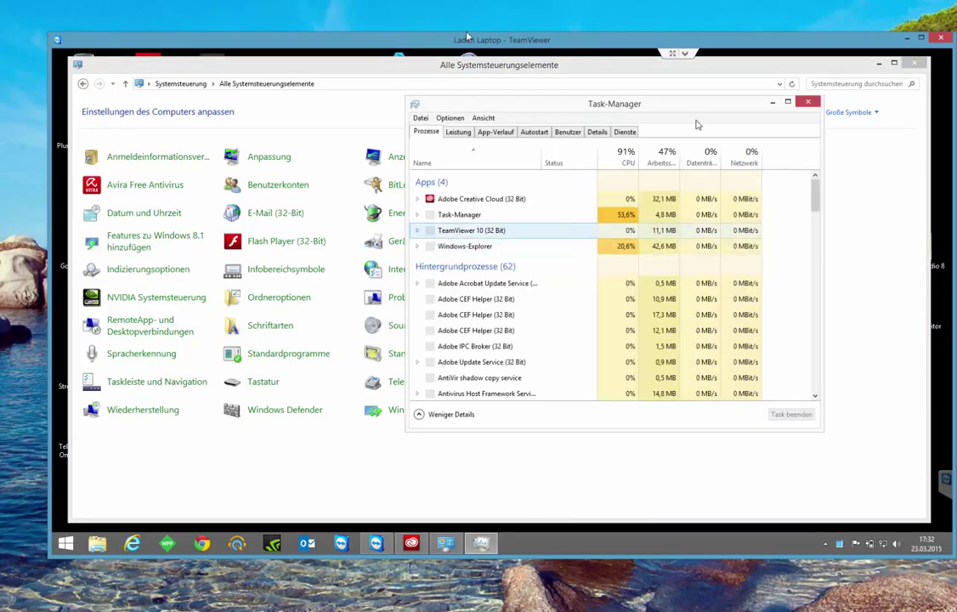
pyautogui.click(458, 133)
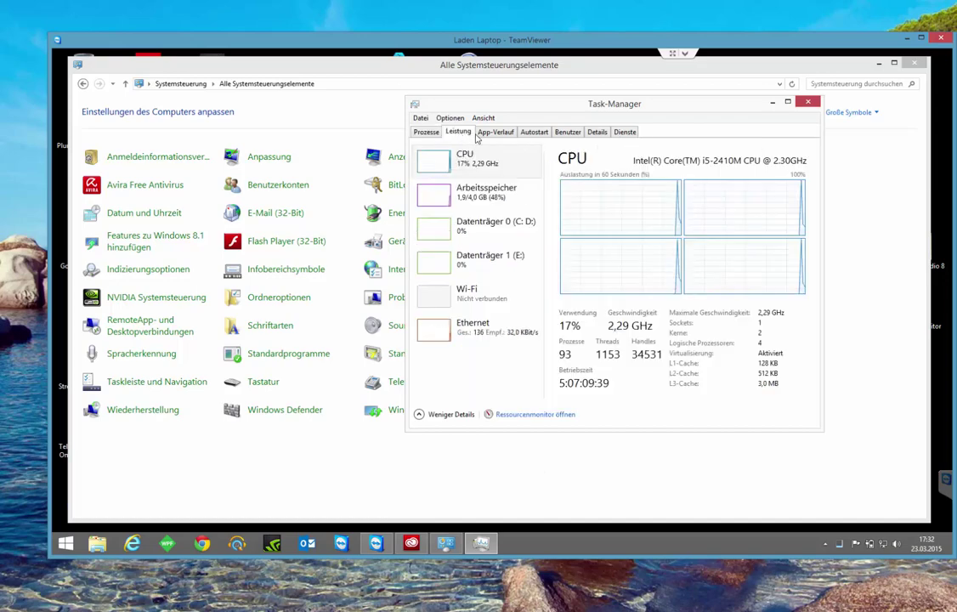
# - Examine the CPU load of the running apps, background processes and Windows processes in the whole process list
pyautogui.click(424, 132)
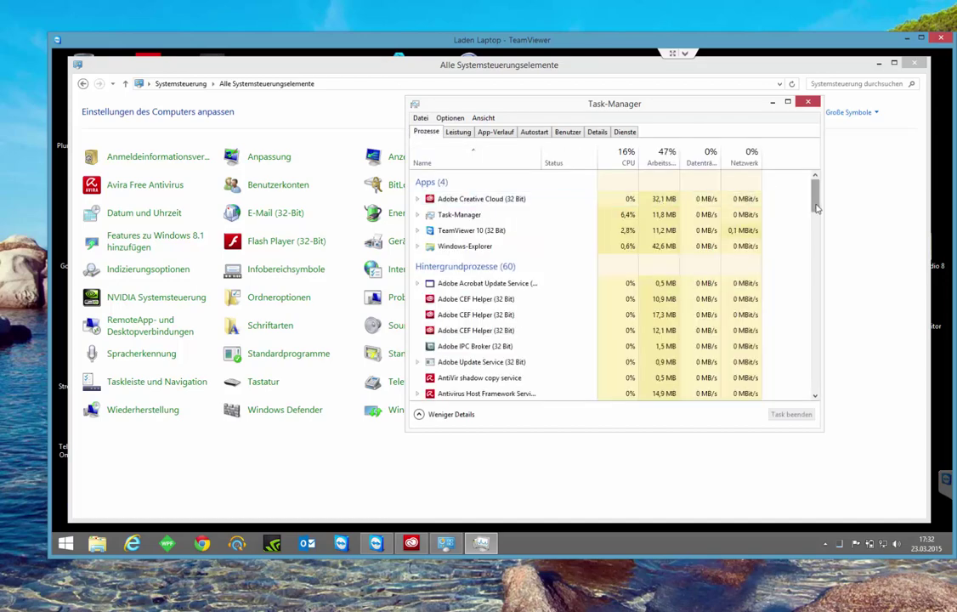
pyautogui.moveTo(816, 208); pyautogui.dragTo(829, 405)
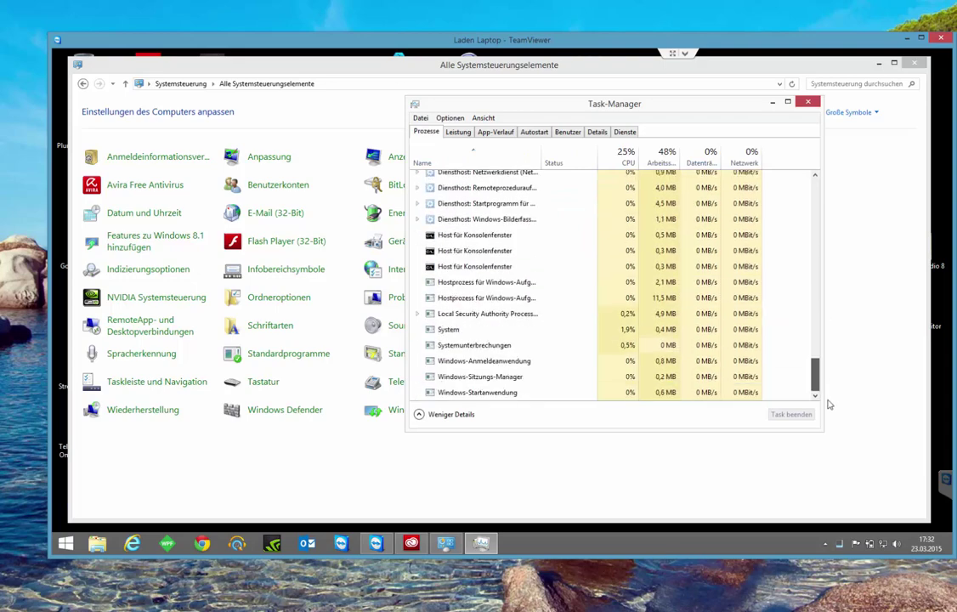
pyautogui.scroll(1, 769, 346)
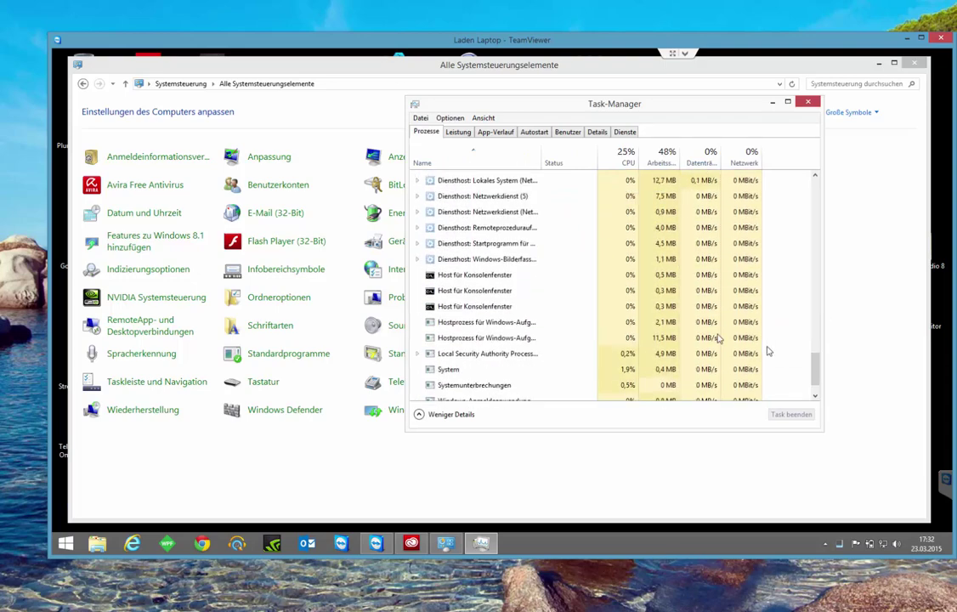
pyautogui.click(628, 262)
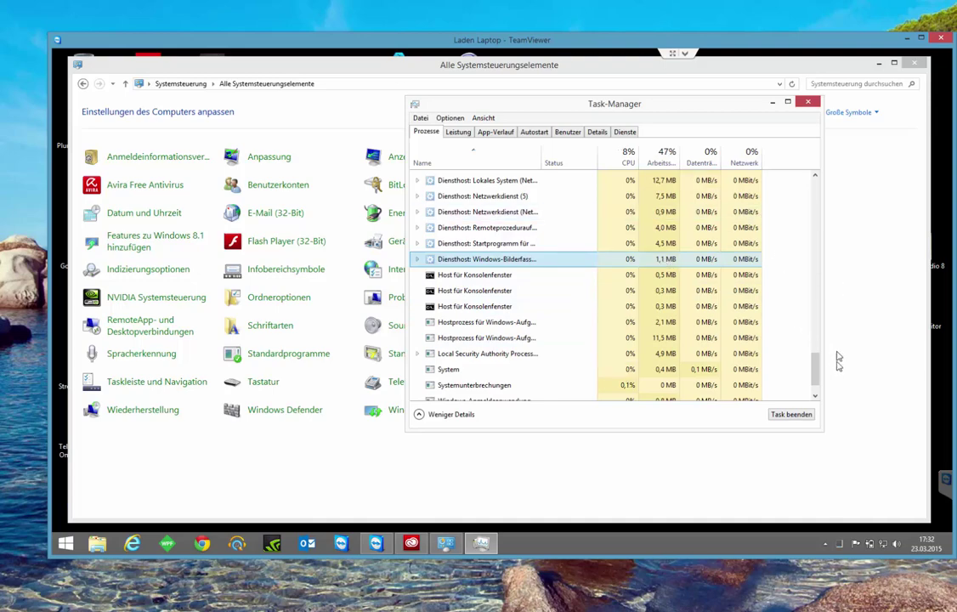
pyautogui.moveTo(814, 380); pyautogui.dragTo(816, 190)
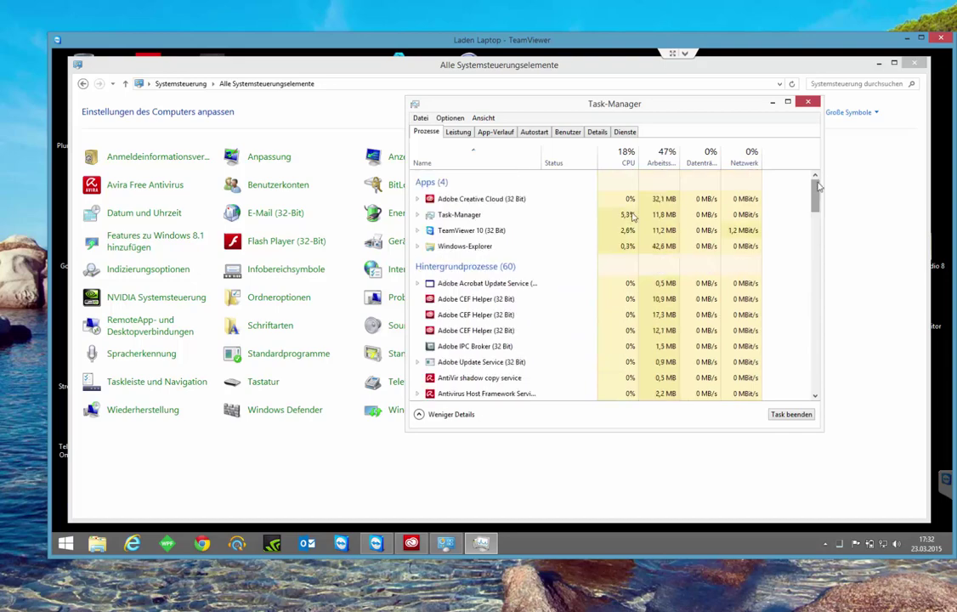
pyautogui.click(598, 218)
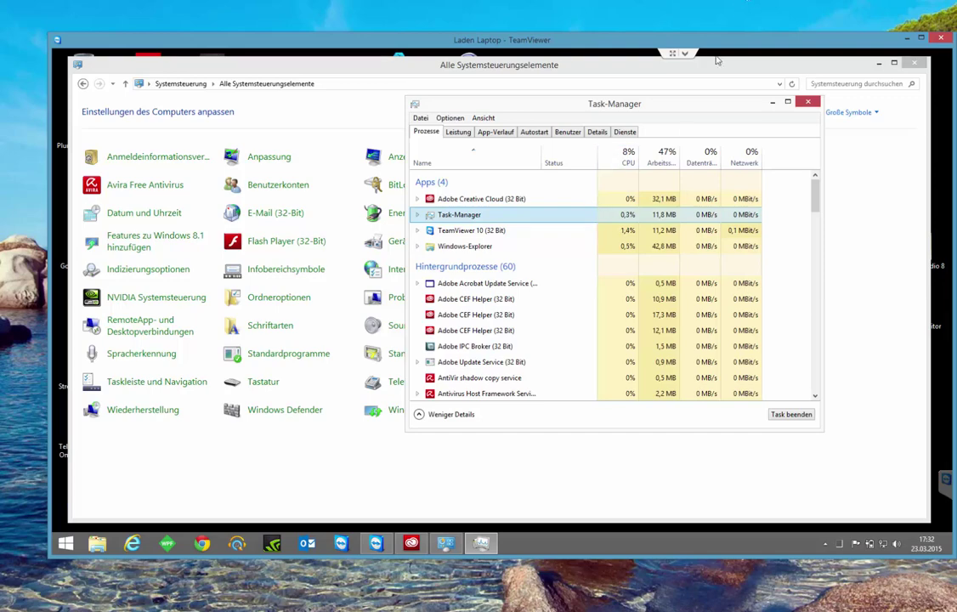
# - Inspect the CPU performance graphs in the compact summary and full view, and minimize the Task Manager
pyautogui.click(457, 131)
pyautogui.doubleClick(470, 133)
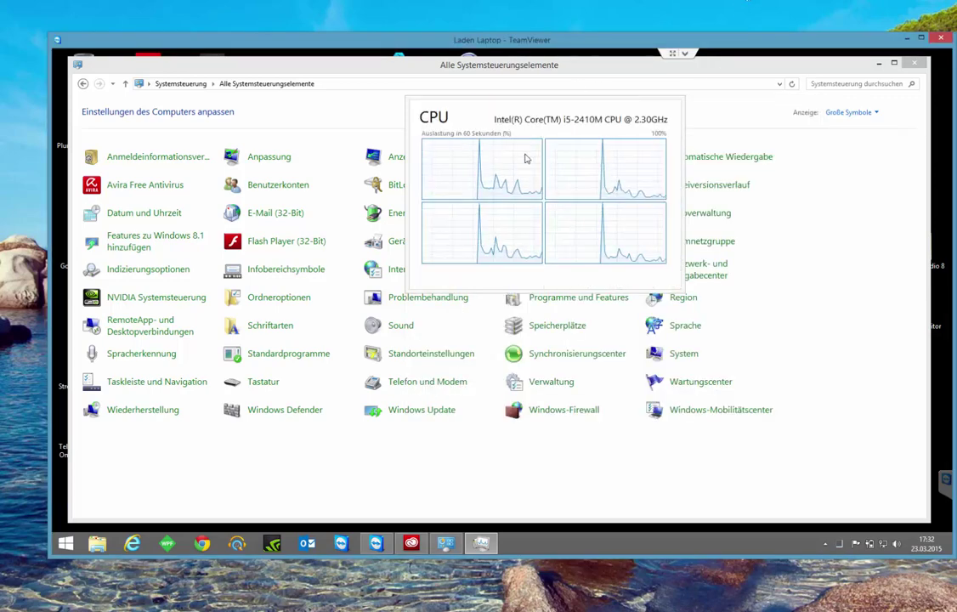
pyautogui.doubleClick(470, 133)
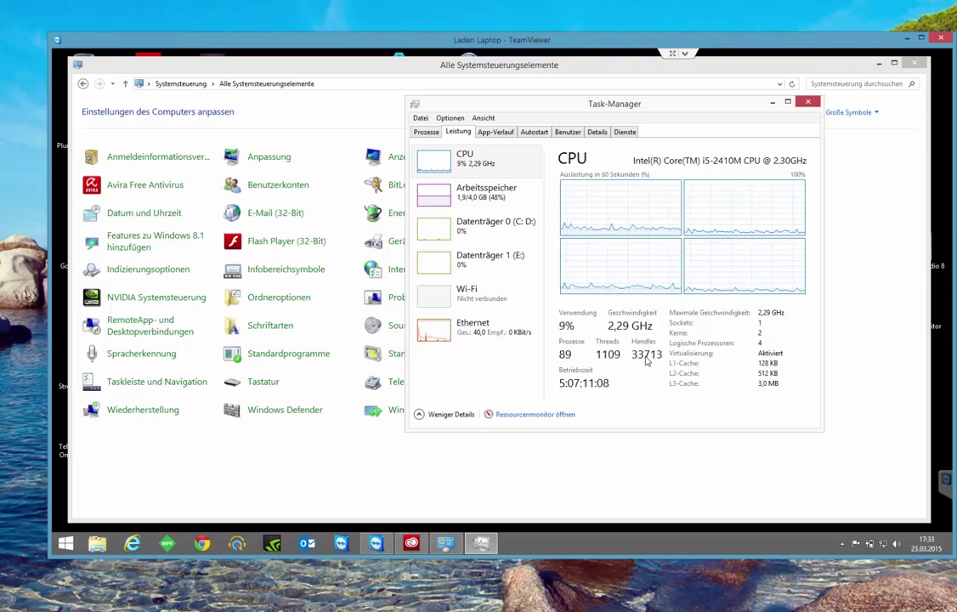
pyautogui.click(773, 103)
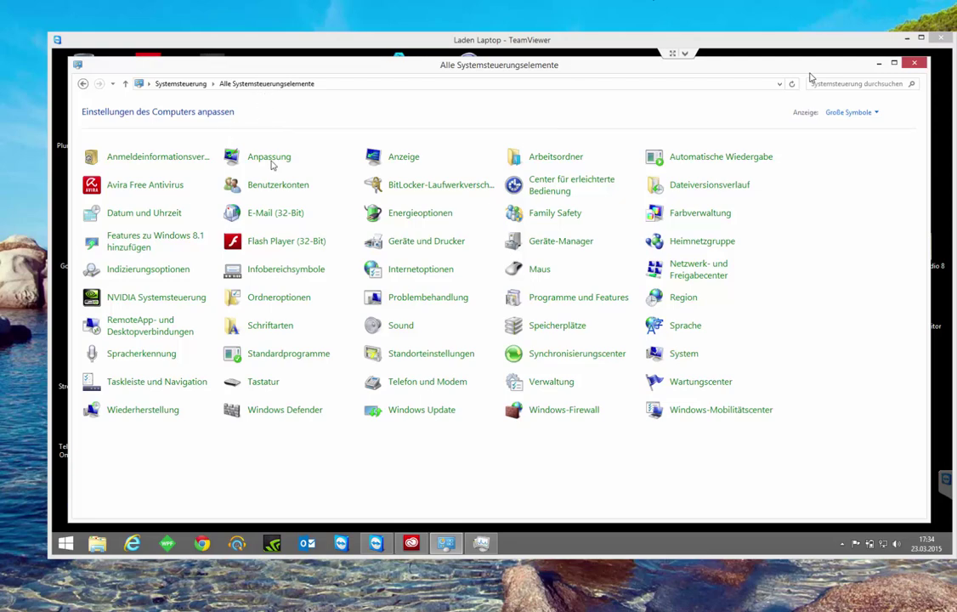
# - Open the Device Manager and show the energy management properties of the Realtek PCIe GBE network adapter
pyautogui.click(571, 242)
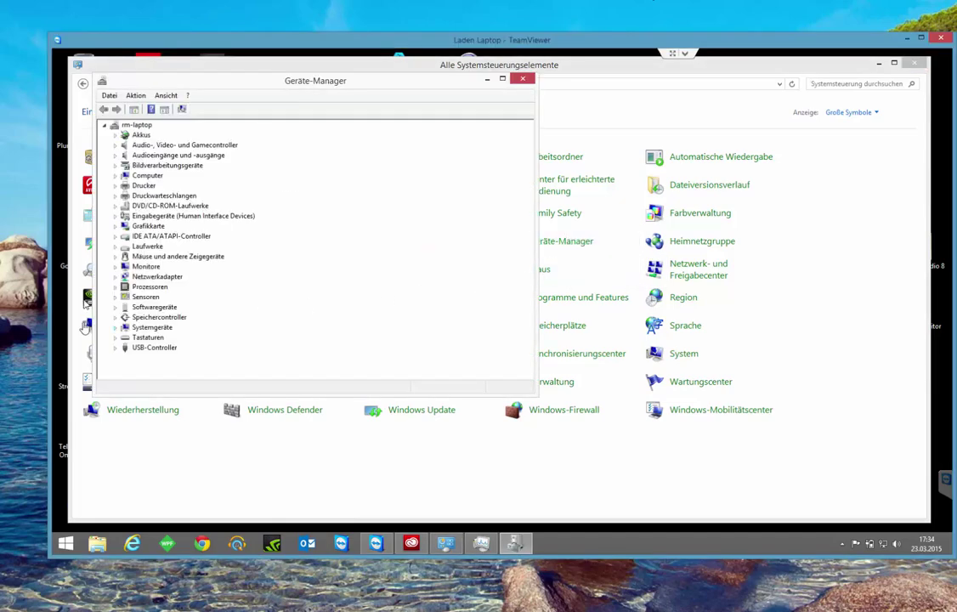
pyautogui.click(115, 276)
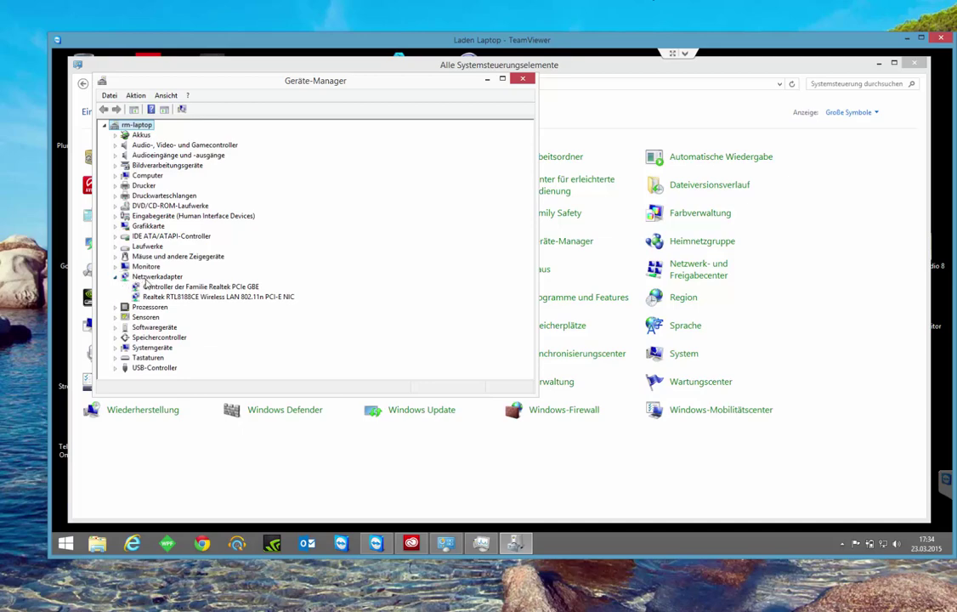
pyautogui.doubleClick(153, 277)
pyautogui.doubleClick(152, 277)
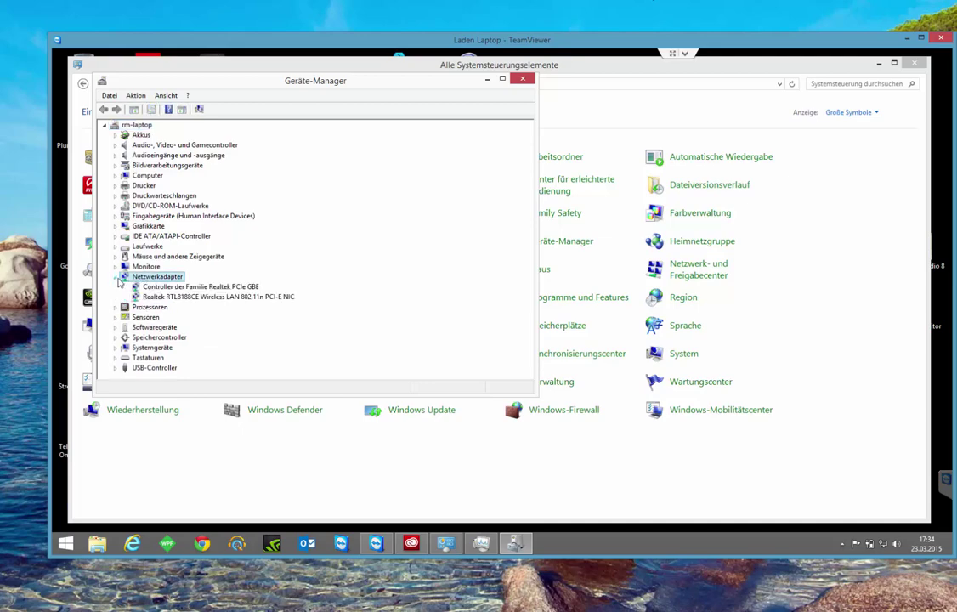
pyautogui.click(226, 288)
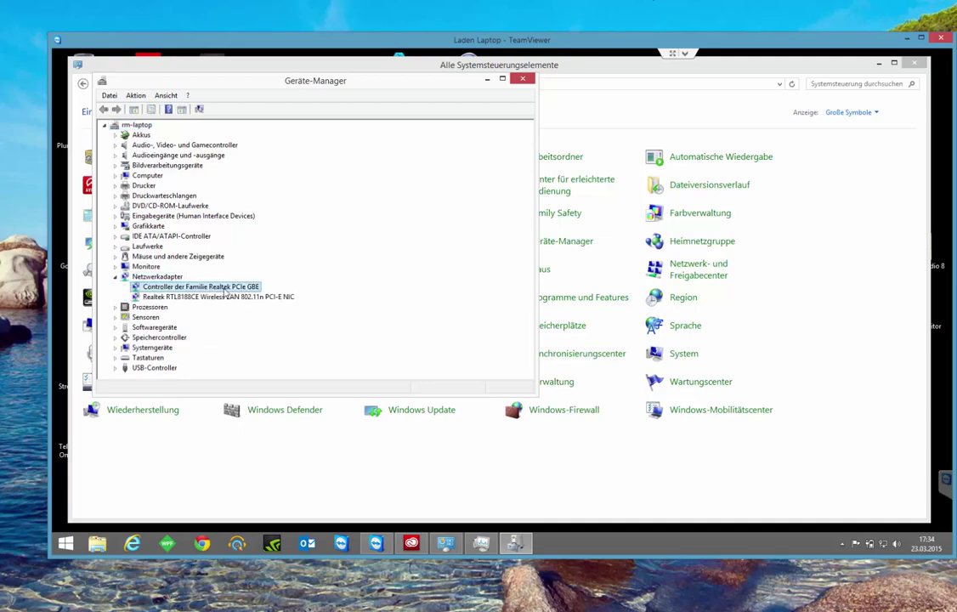
pyautogui.rightClick(225, 289)
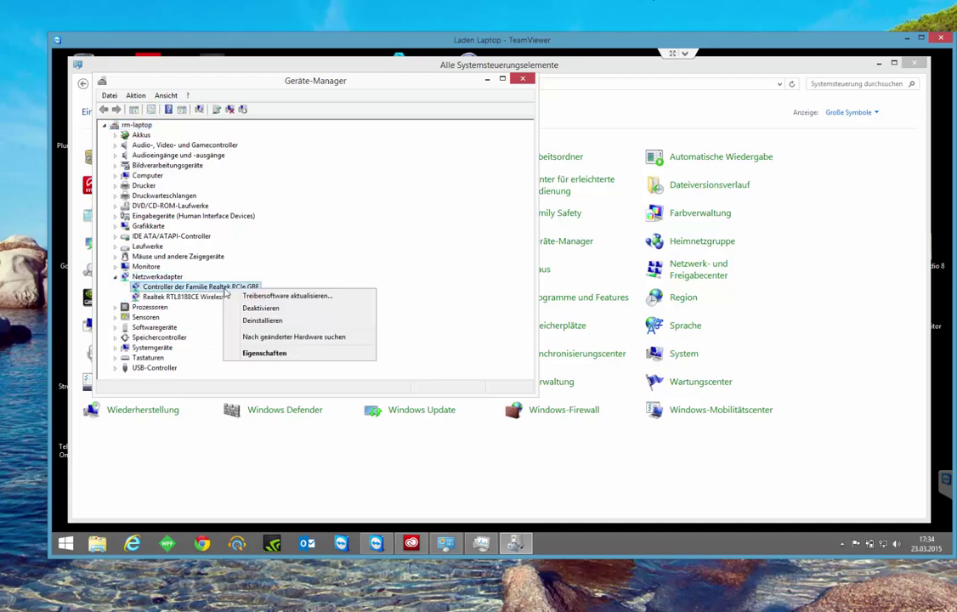
pyautogui.click(270, 355)
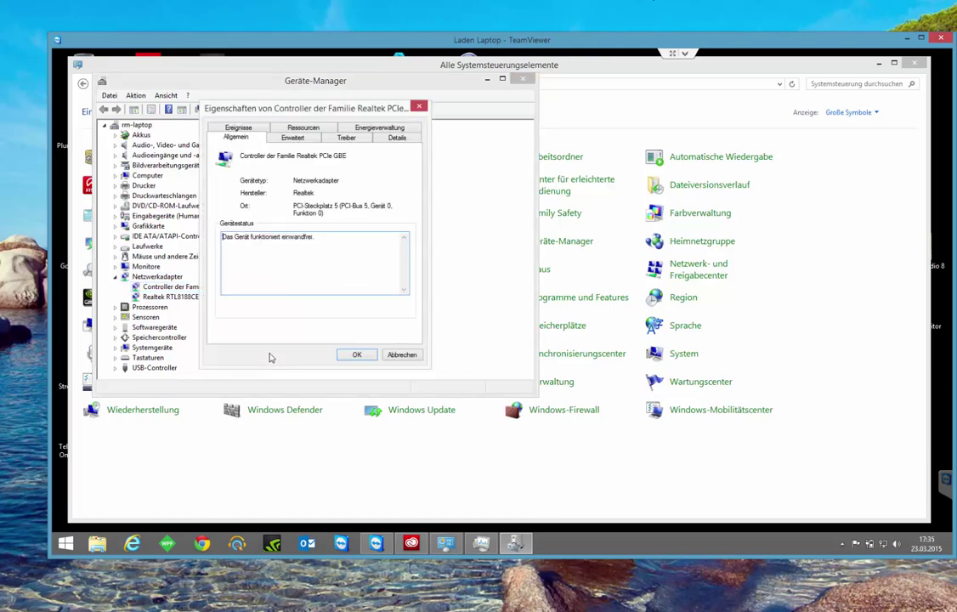
pyautogui.click(361, 130)
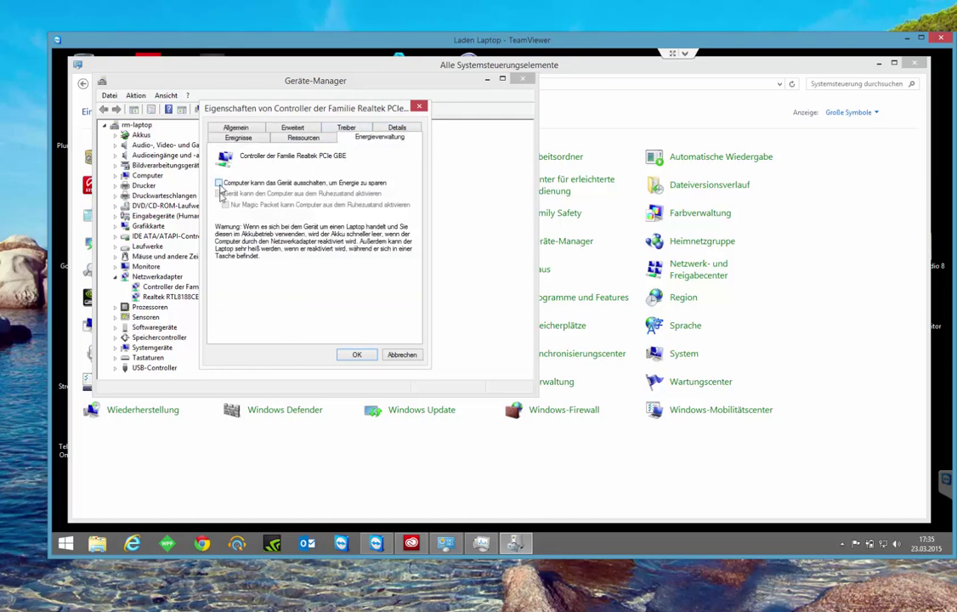
# - Allow the computer to switch off the network adapter to save energy, with waking by Magic Packet only
pyautogui.click(219, 184)
pyautogui.click(225, 205)
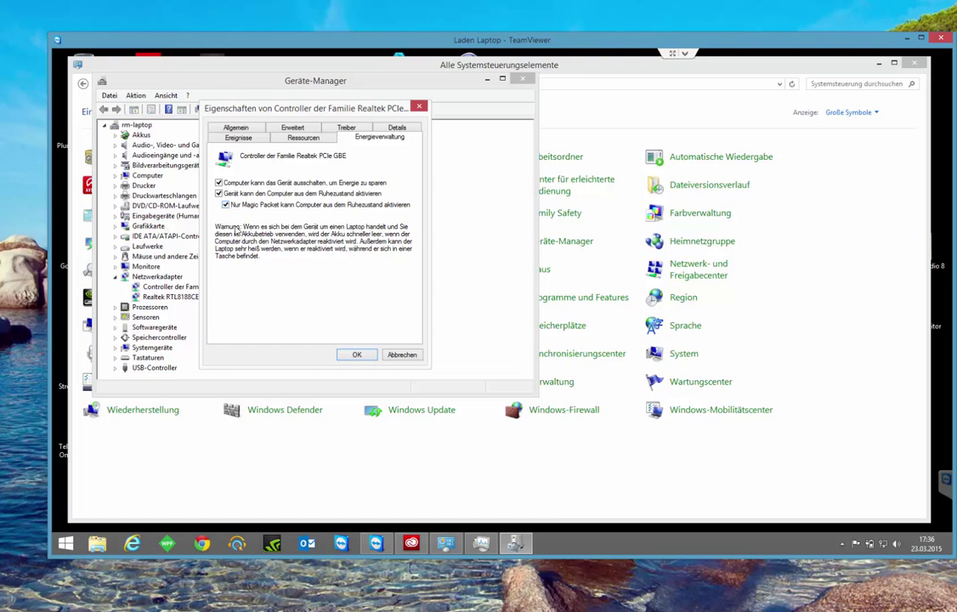
# - Disable the adapter's Magic Packet, wake-up and energy-saving switch-off options, accept the properties and close the Device Manager
pyautogui.click(226, 207)
pyautogui.click(218, 193)
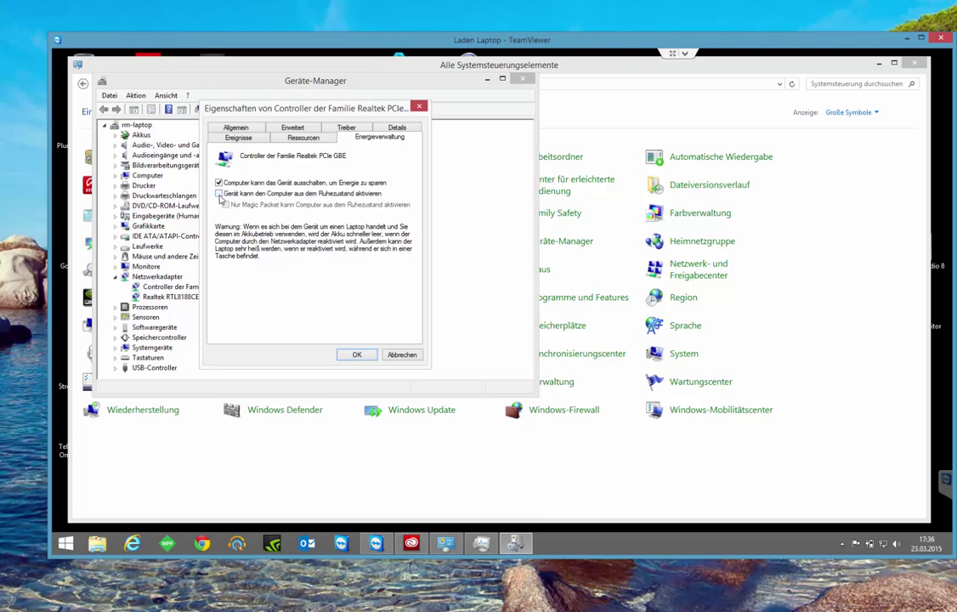
pyautogui.click(219, 184)
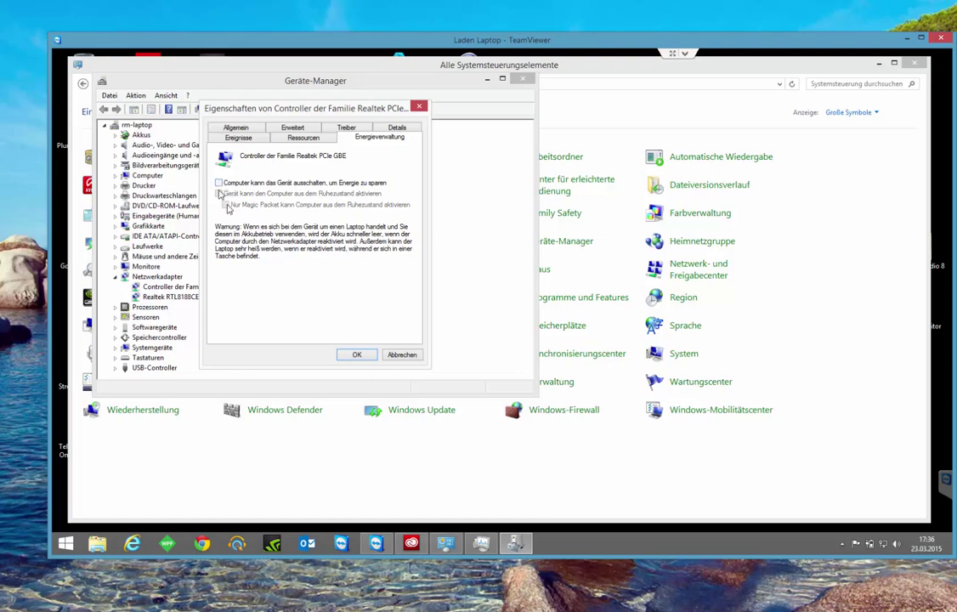
pyautogui.click(357, 355)
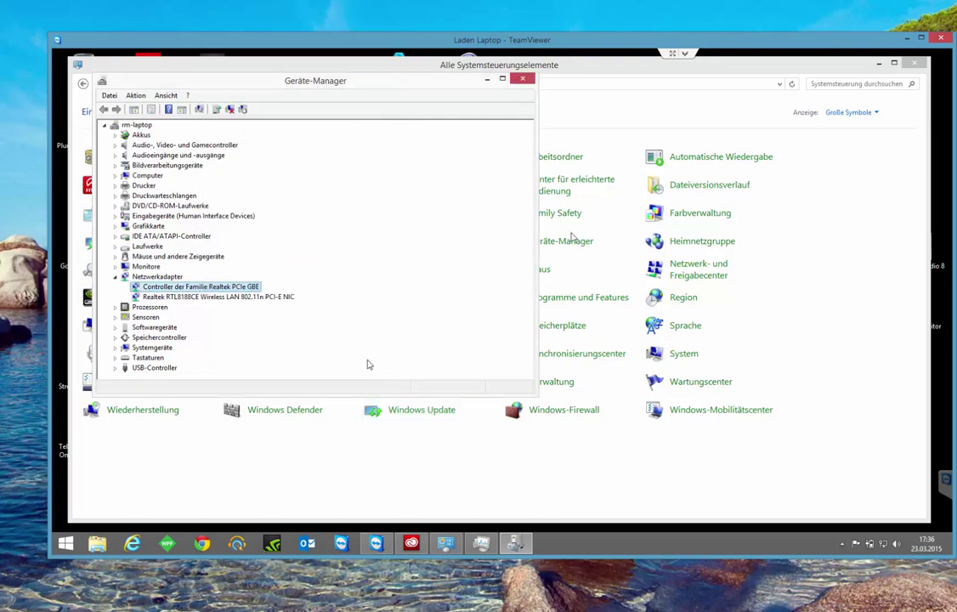
pyautogui.hotkey('alt', 'F4')
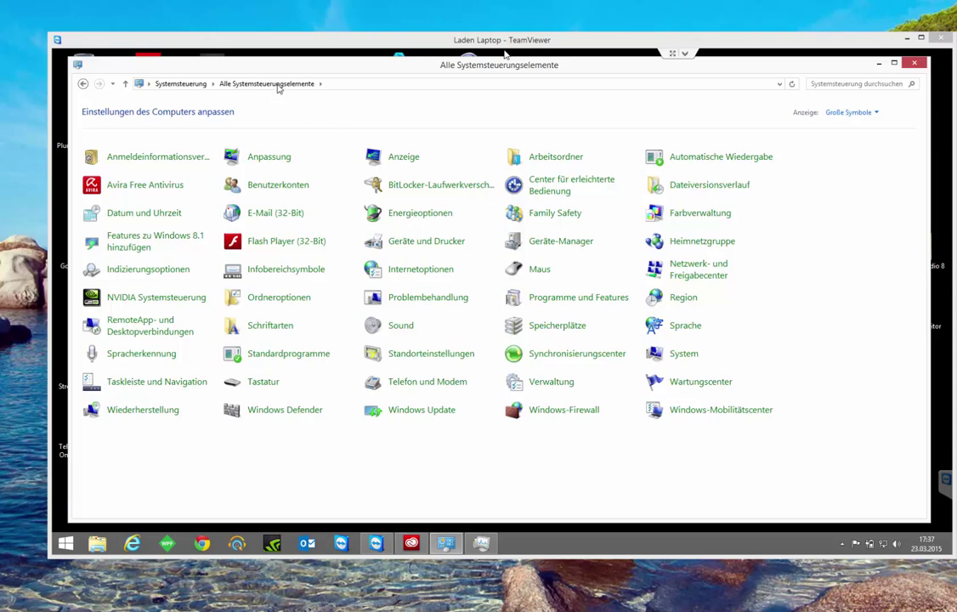
# - In the Ausbalanciert energy plan, set display switch-off and energy-saving mode on battery to Niemals
pyautogui.click(434, 218)
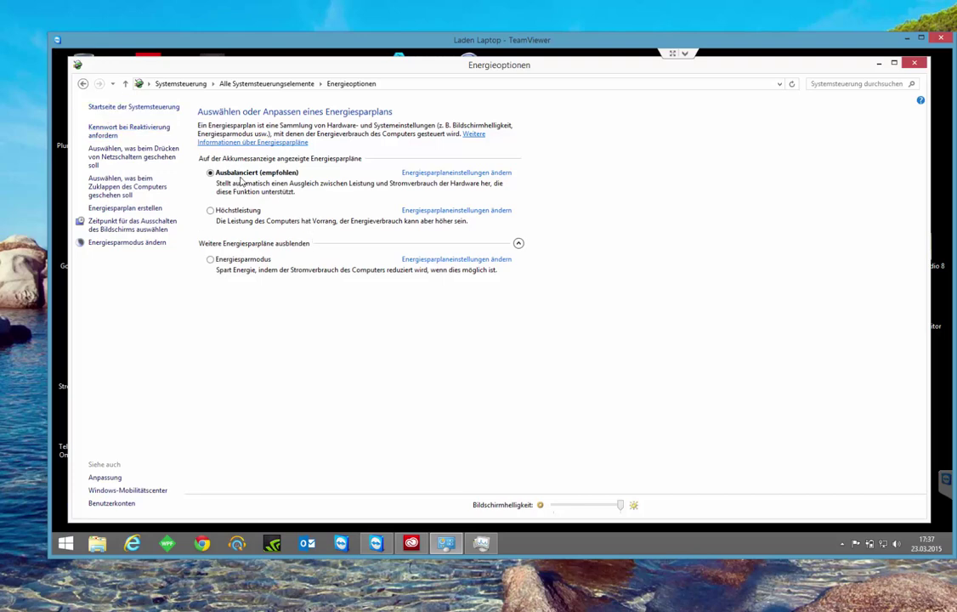
pyautogui.click(463, 176)
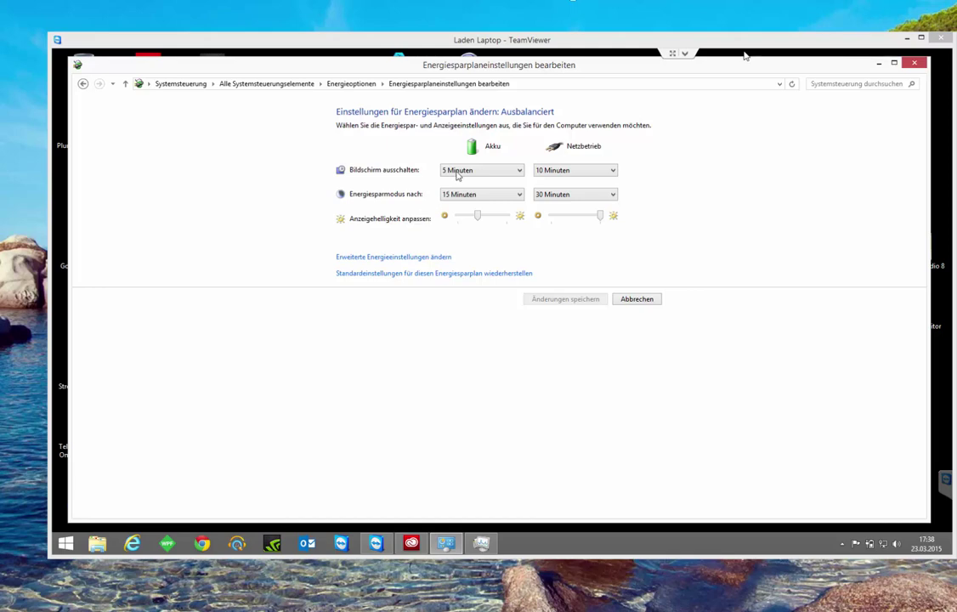
pyautogui.click(456, 174)
pyautogui.click(476, 315)
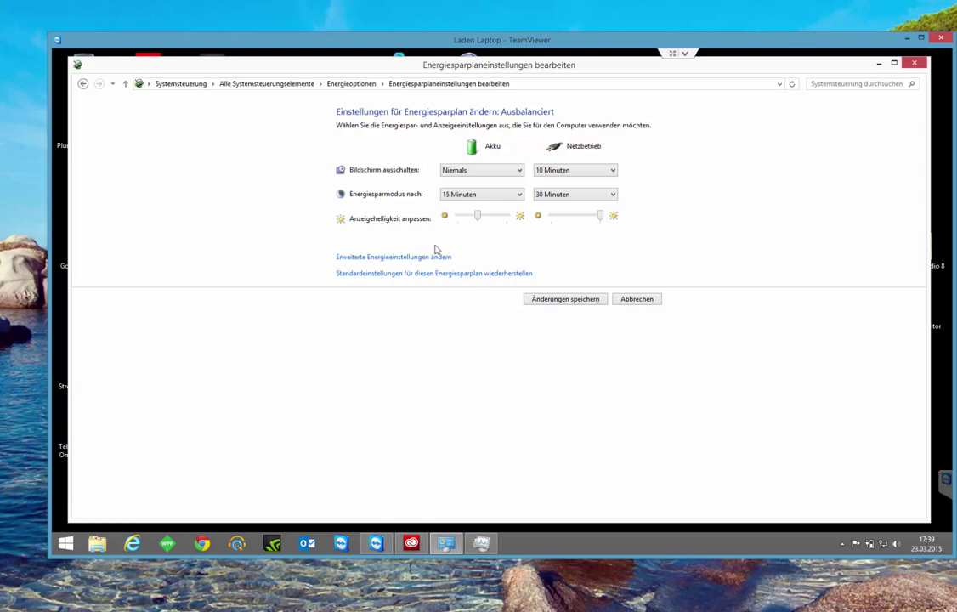
pyautogui.click(476, 195)
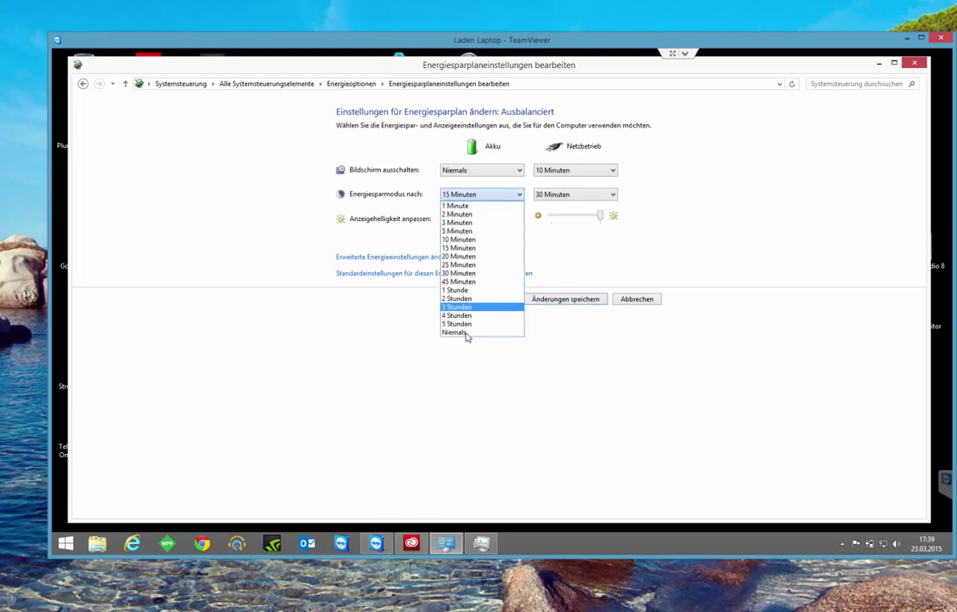
pyautogui.click(467, 334)
# - Set display switch-off and energy-saving mode on mains power to Niemals and save the plan changes
pyautogui.click(589, 173)
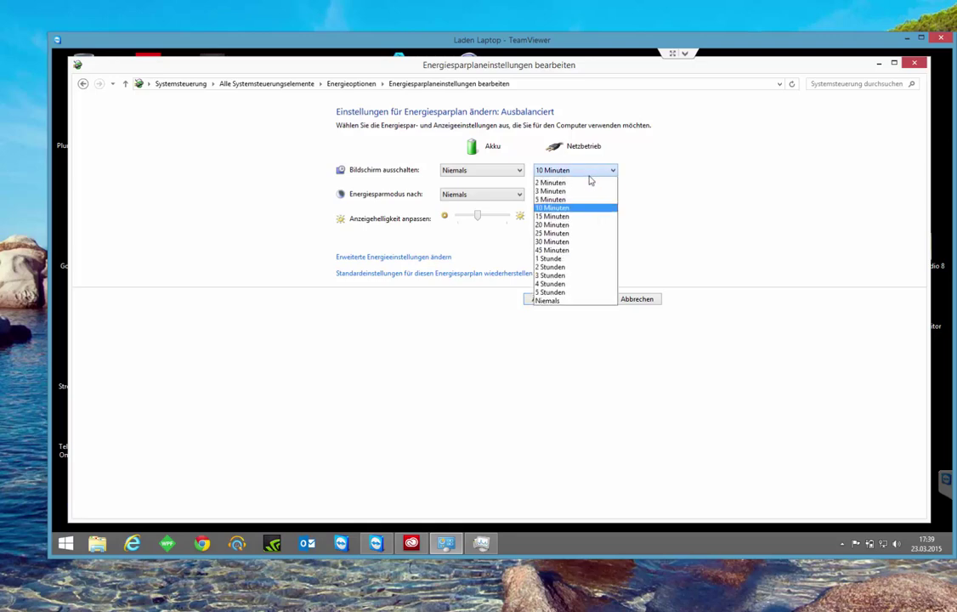
pyautogui.click(558, 301)
pyautogui.click(581, 194)
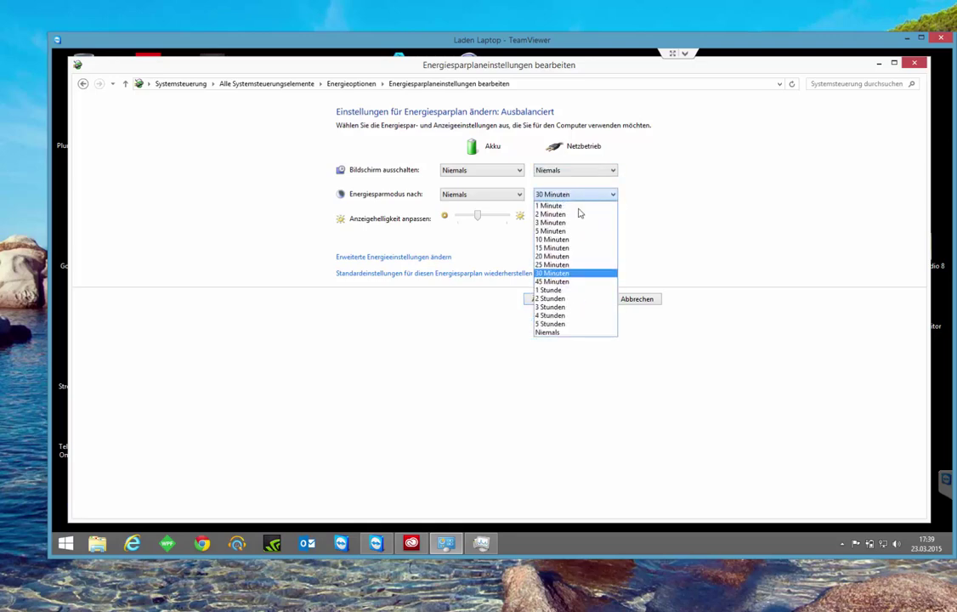
pyautogui.click(556, 333)
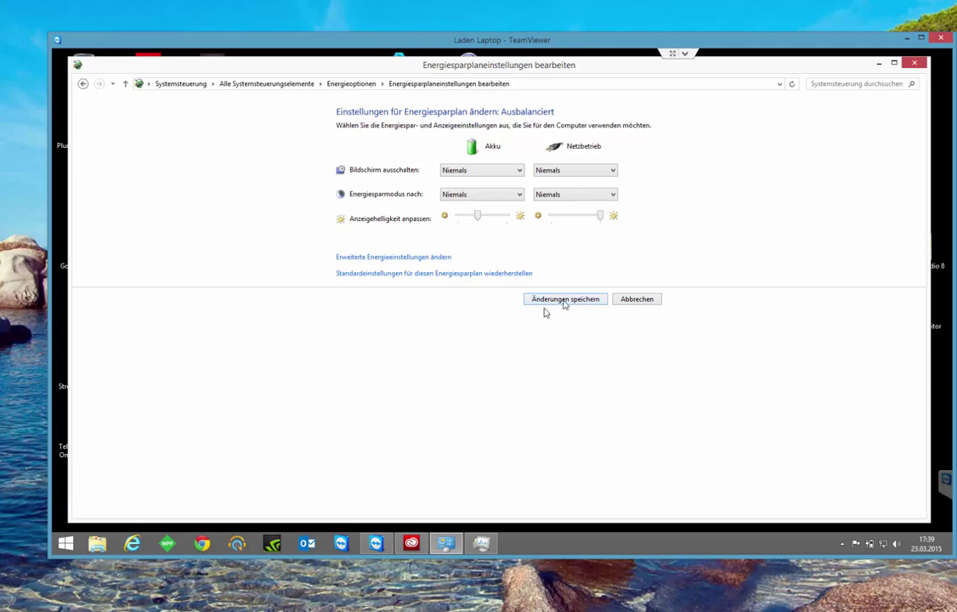
pyautogui.click(555, 304)
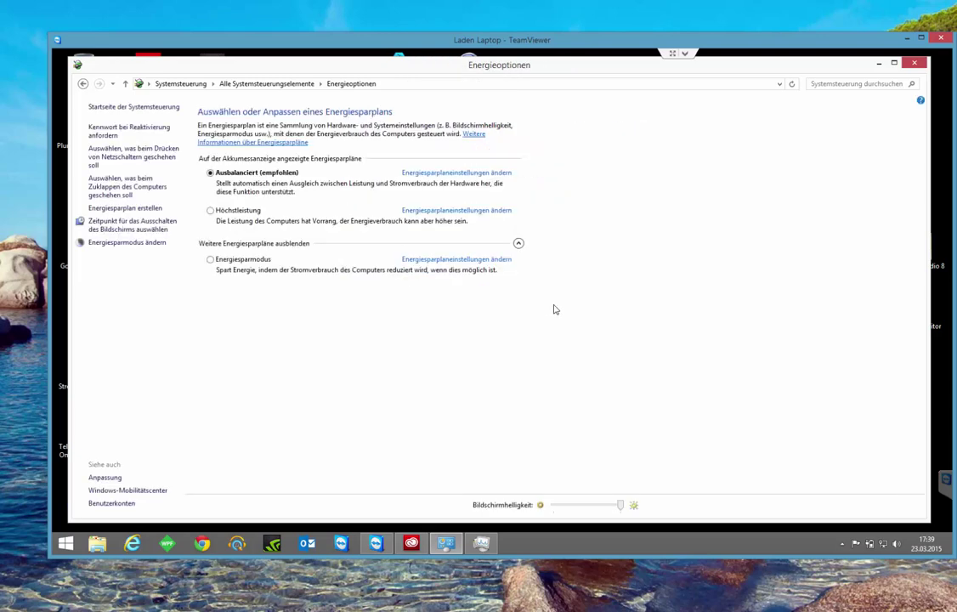
# - In the Ausbalanciert plan's advanced energy settings, set the hard disk switch-off time on battery to 0 minutes
pyautogui.click(422, 174)
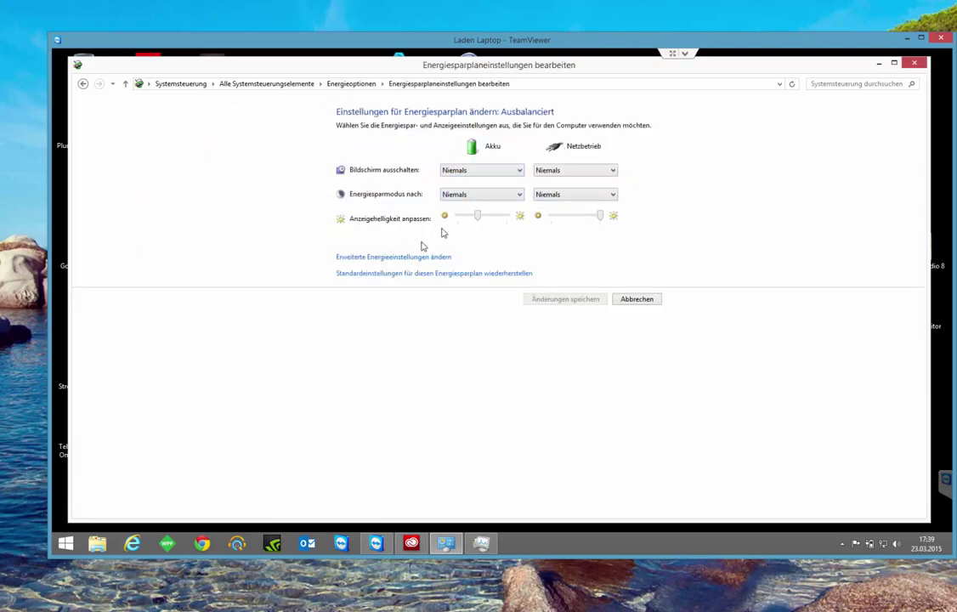
pyautogui.click(412, 257)
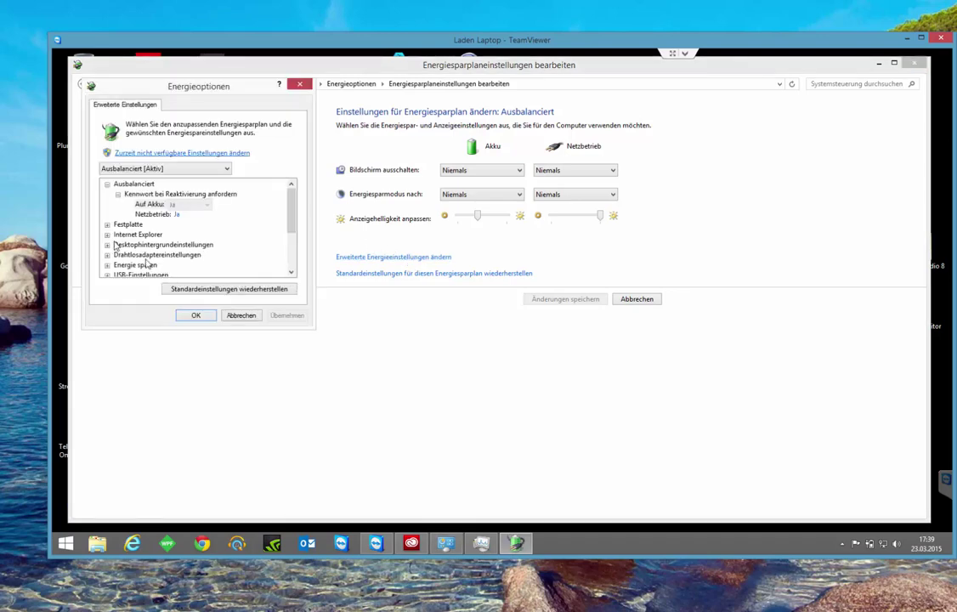
pyautogui.click(107, 224)
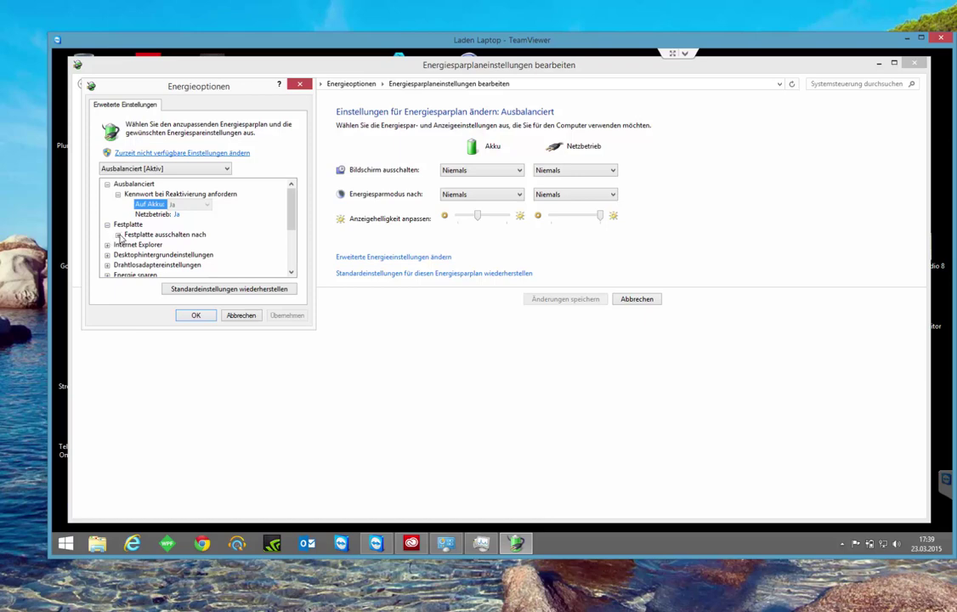
pyautogui.click(119, 234)
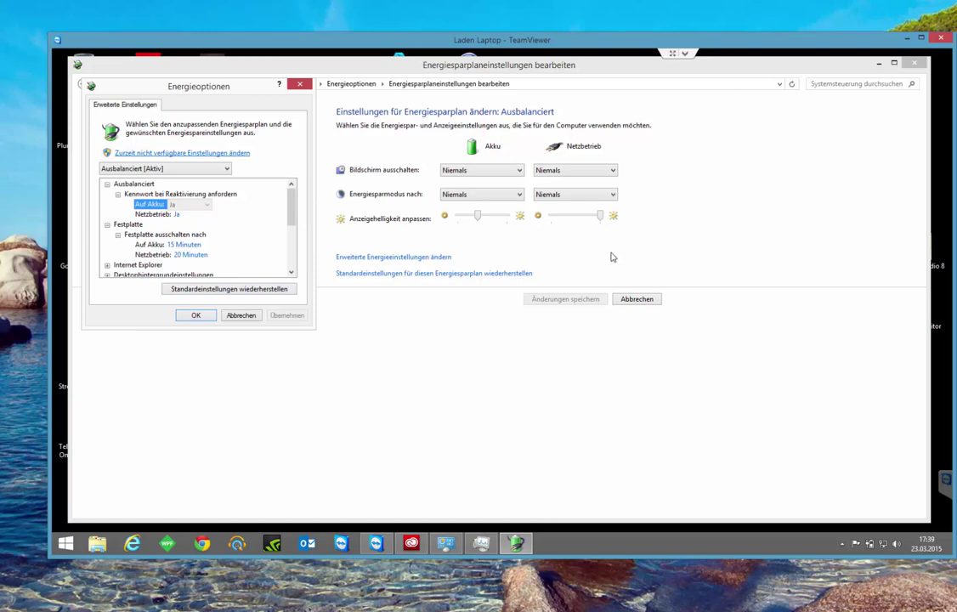
pyautogui.click(189, 245)
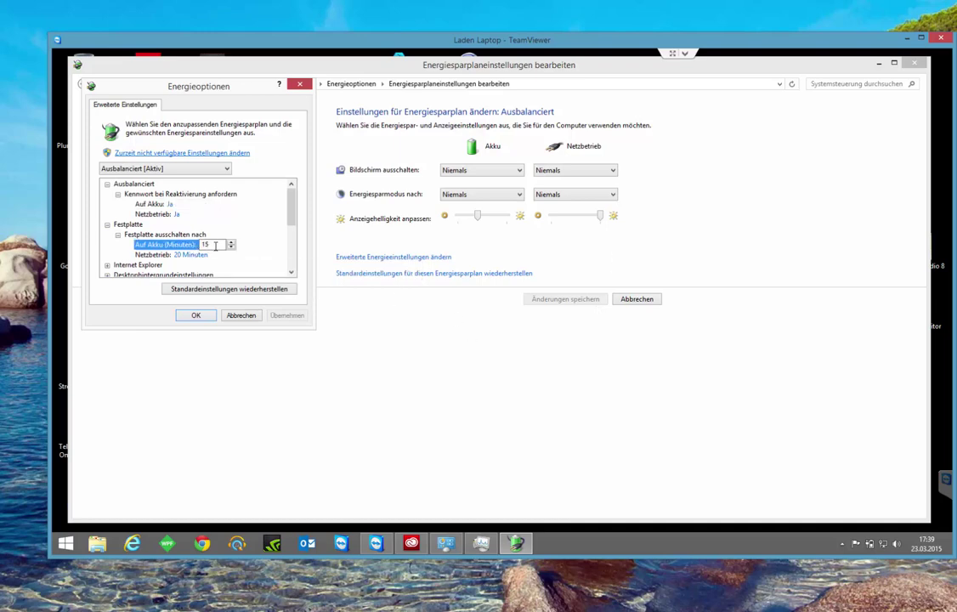
pyautogui.doubleClick(218, 245)
pyautogui.write('0')
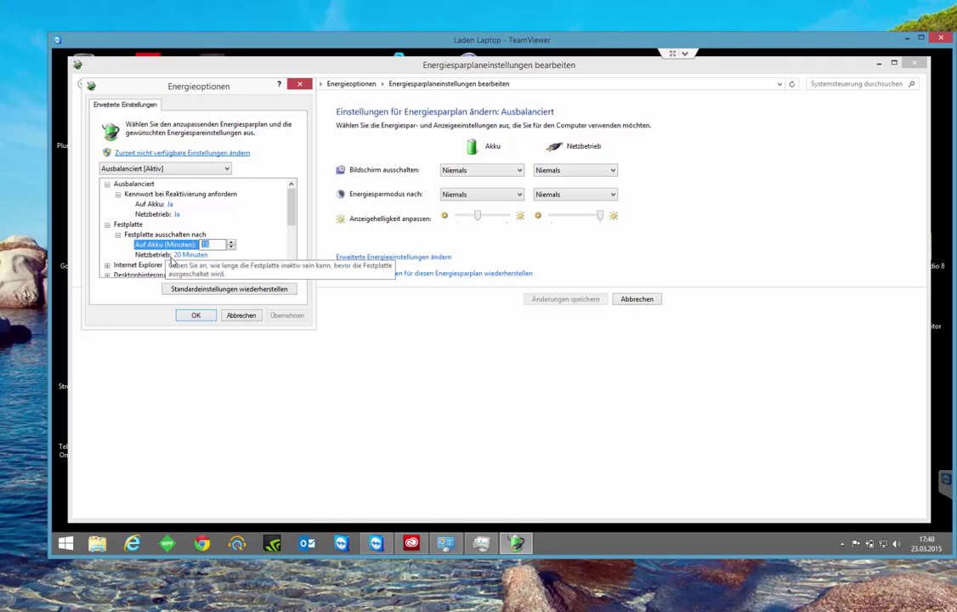
# - Set the hard disk switch-off time on mains power to 0 minutes and accept the advanced settings
pyautogui.click(183, 255)
pyautogui.doubleClick(215, 255)
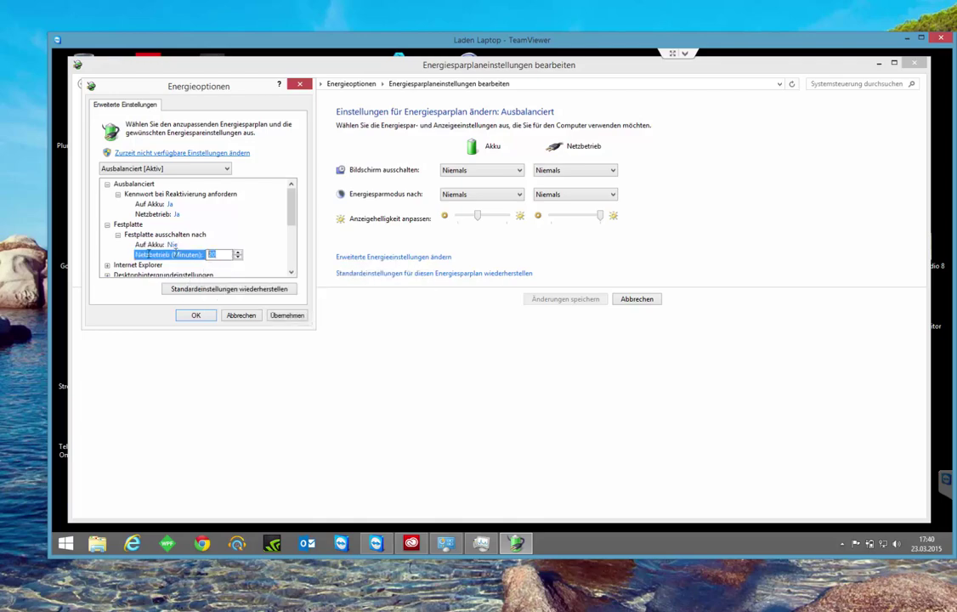
pyautogui.write('0')
pyautogui.click(285, 316)
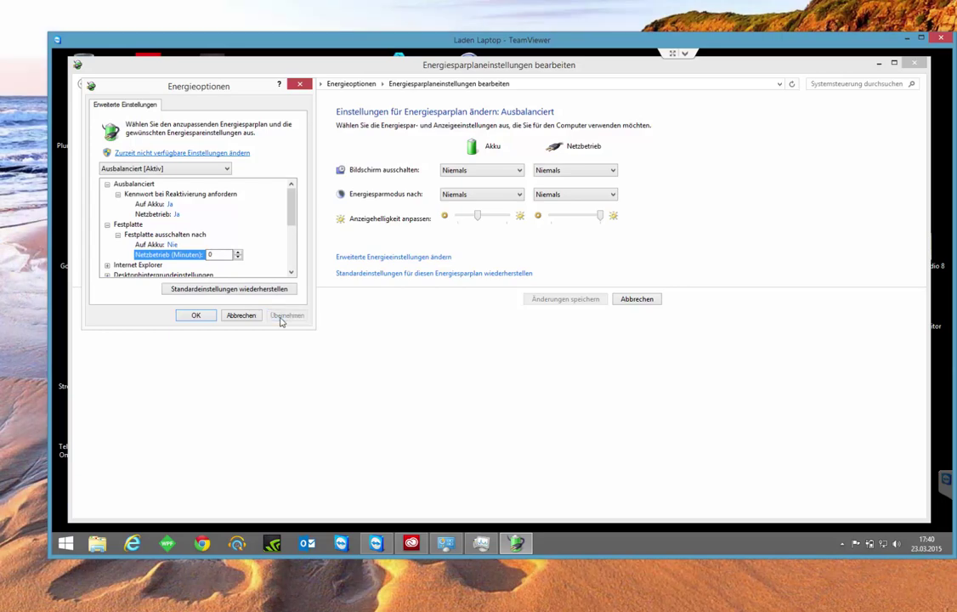
pyautogui.click(196, 316)
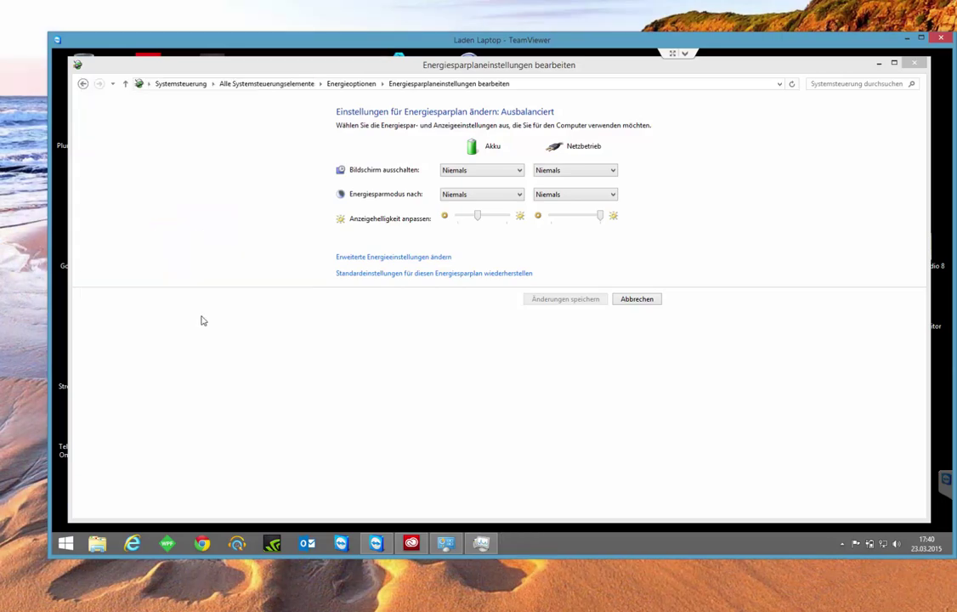
# - Reopen the advanced energy settings of the Ausbalanciert plan and check the hard disk switch-off times
pyautogui.click(380, 257)
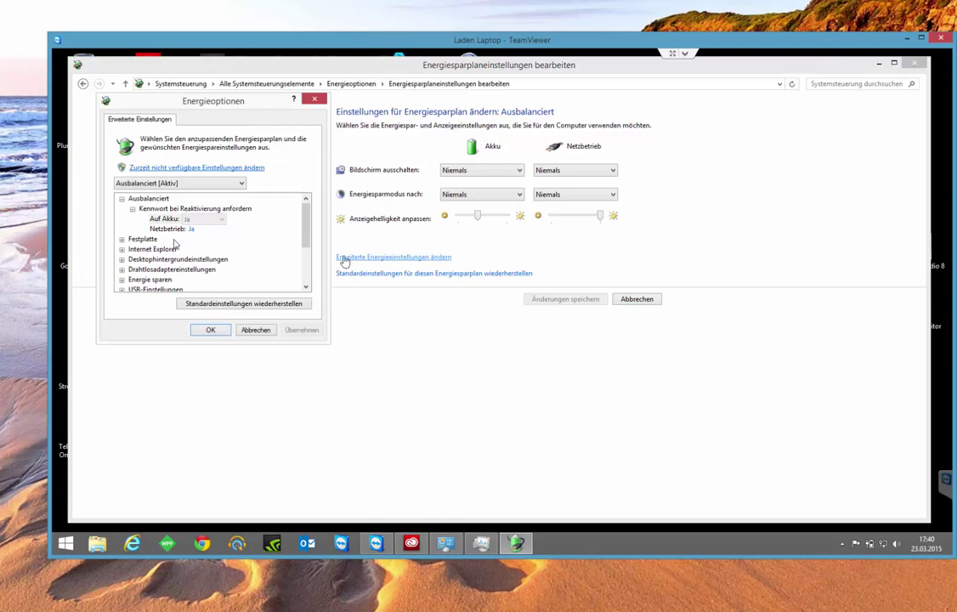
pyautogui.click(122, 238)
pyautogui.click(132, 249)
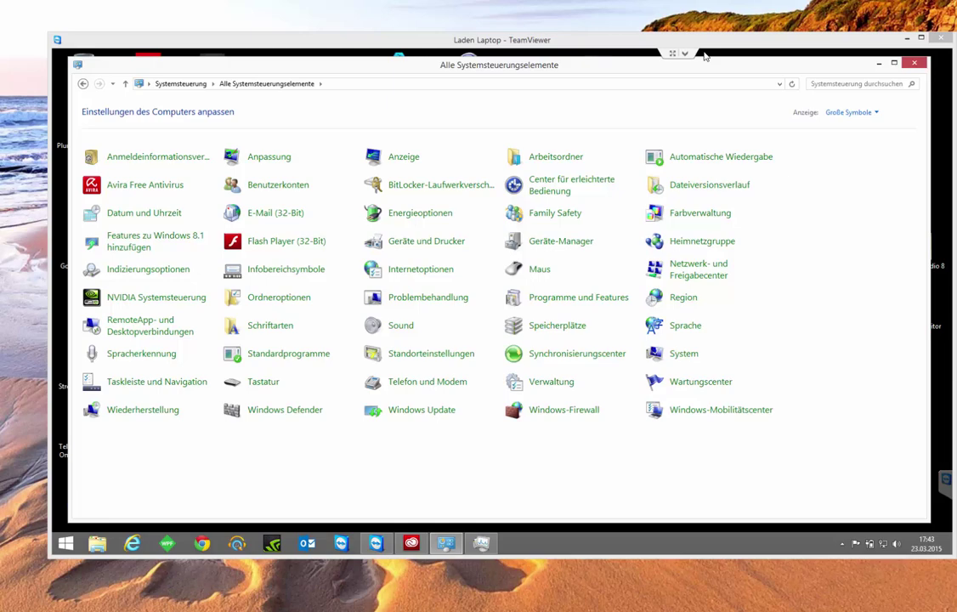
# - Switch to the Word document with the data-flow diagram and examine the WaWi-Profi 3.x and Windows circles
pyautogui.hotkey('alt', 'Tab')
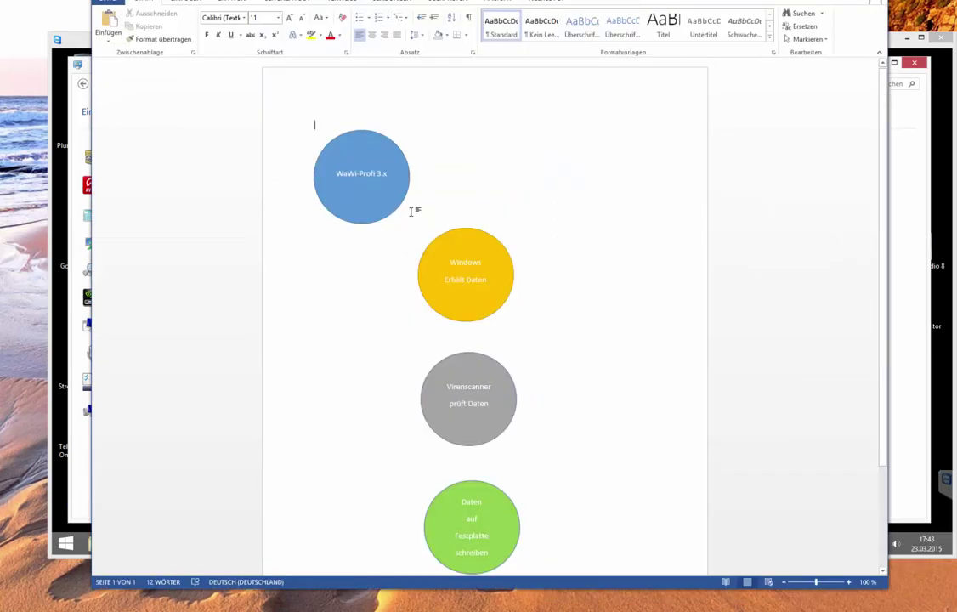
pyautogui.click(363, 186)
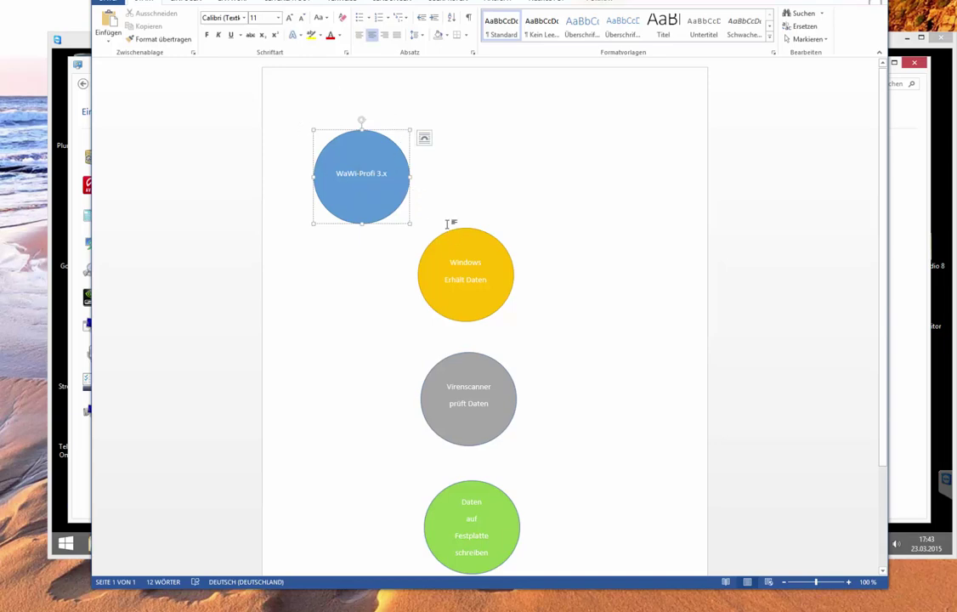
pyautogui.click(464, 249)
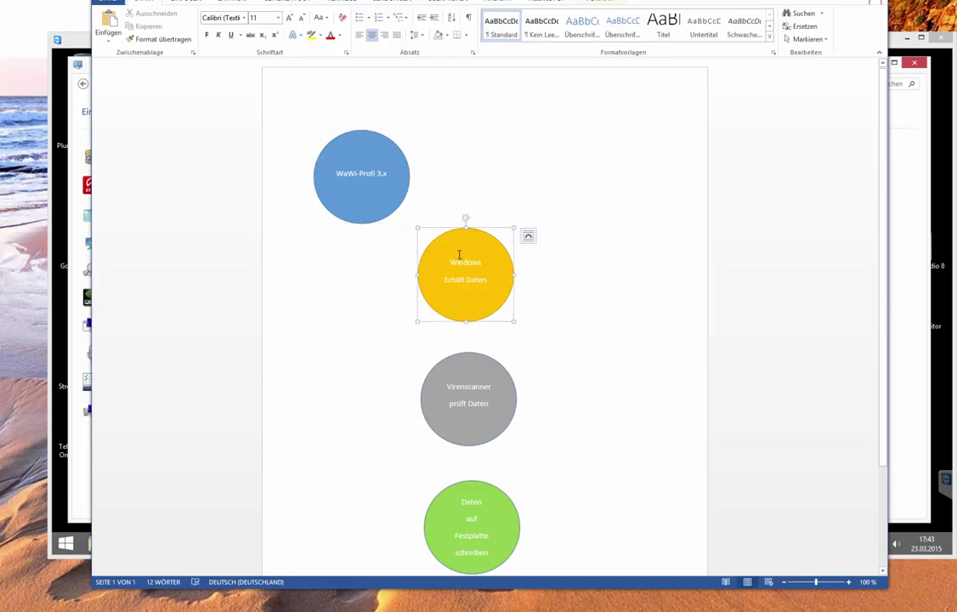
# - Move the grey Virenscanner circle out to the right of the column and the yellow Windows circle down to just above the green Festplatte circle
pyautogui.click(489, 383)
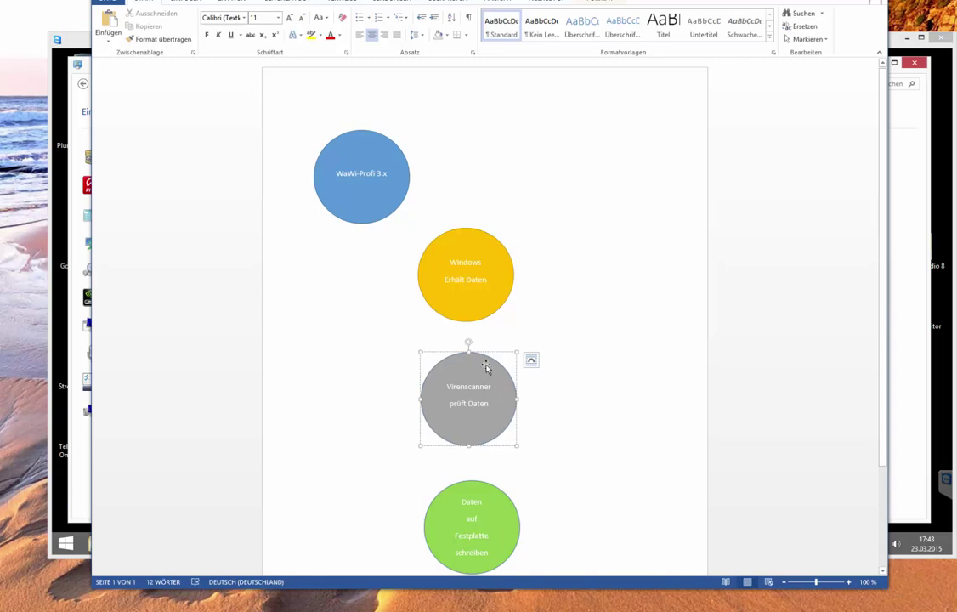
pyautogui.moveTo(484, 364); pyautogui.dragTo(636, 359)
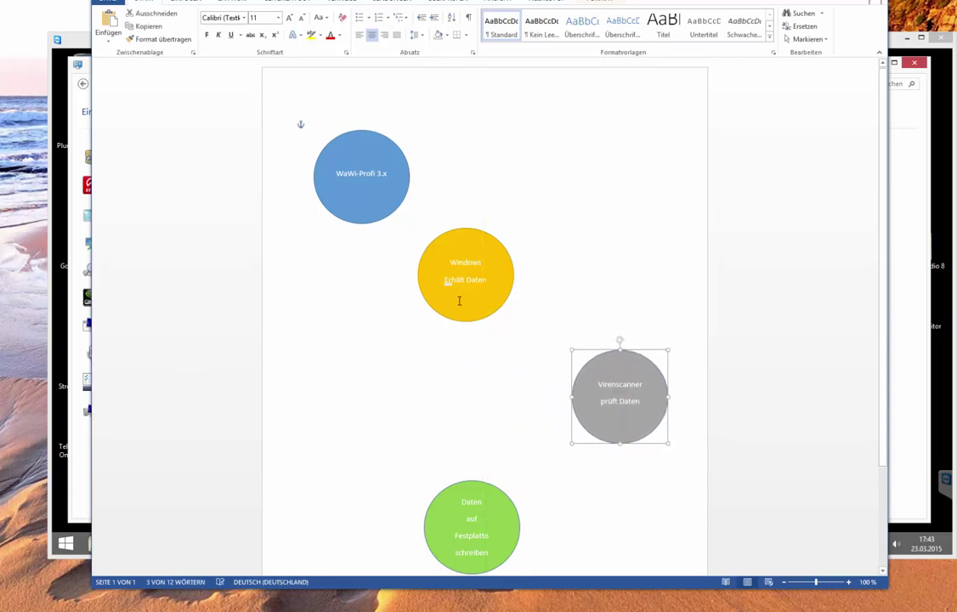
pyautogui.moveTo(443, 281); pyautogui.dragTo(451, 281)
pyautogui.moveTo(474, 244); pyautogui.dragTo(478, 386)
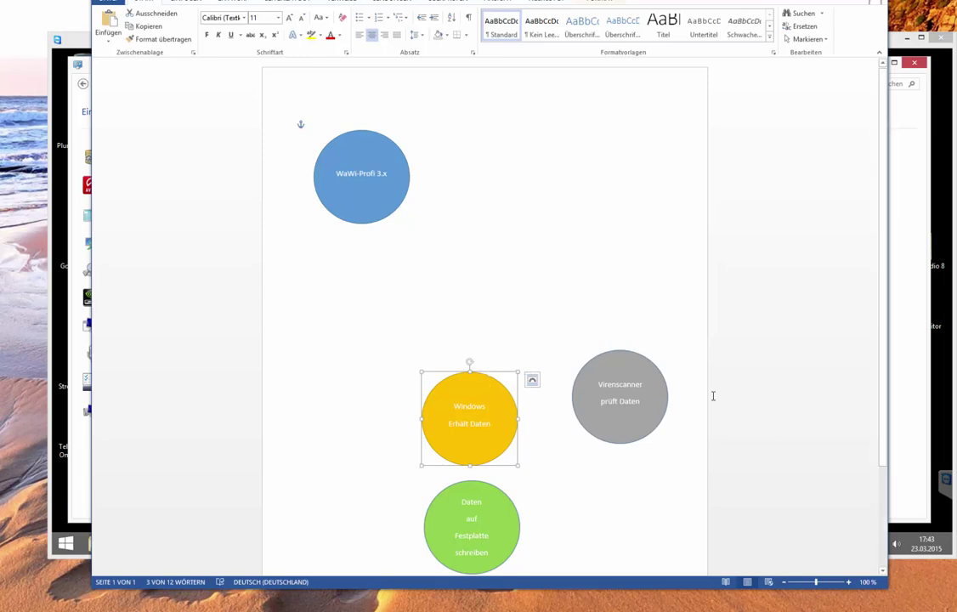
pyautogui.click(618, 367)
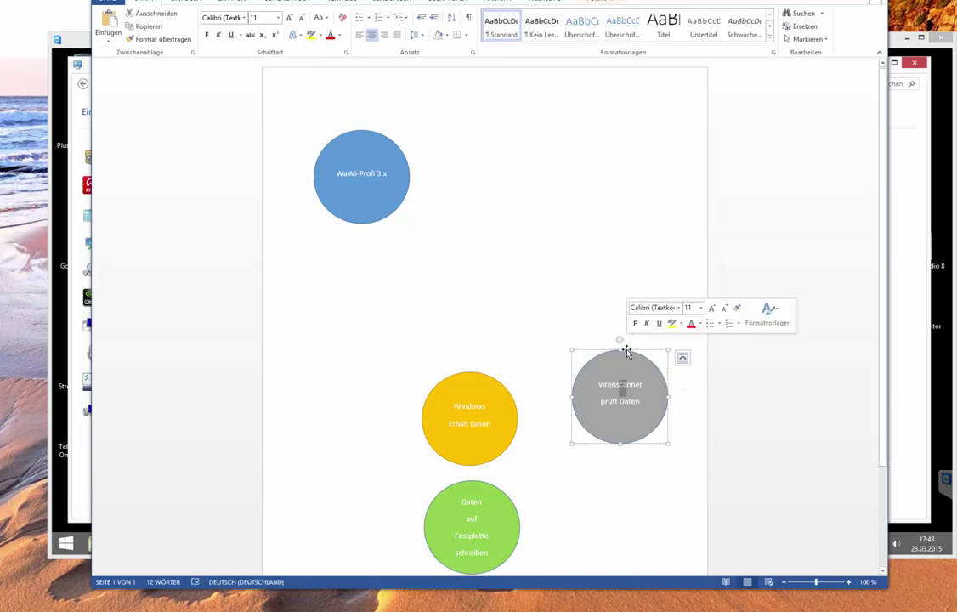